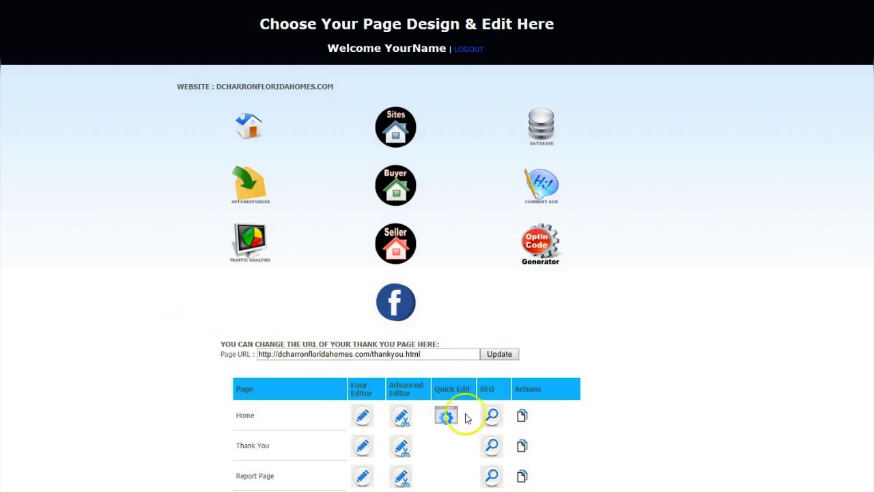
# Step: Open the Search Engine Optimization dialog for the Home page on the Post-a-Prop dashboard
pyautogui.click(492, 415)
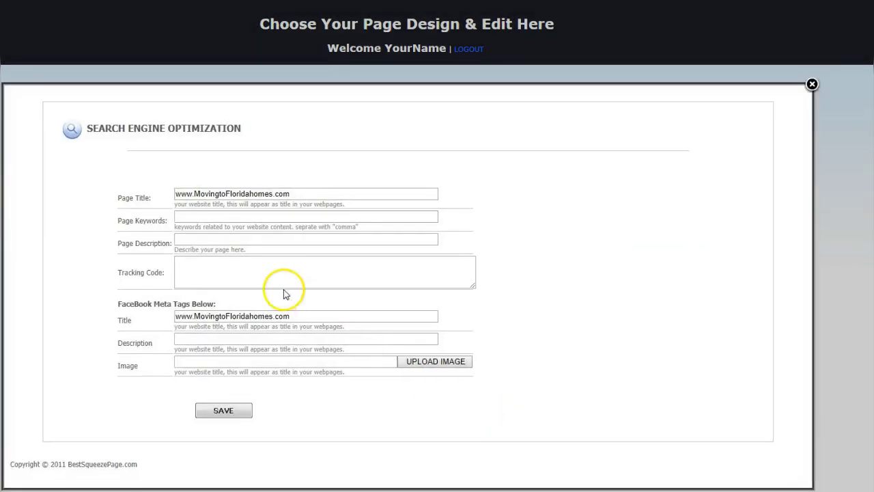
# Step: Place the cursor in the Home page's Tracking Code field
pyautogui.click(274, 272)
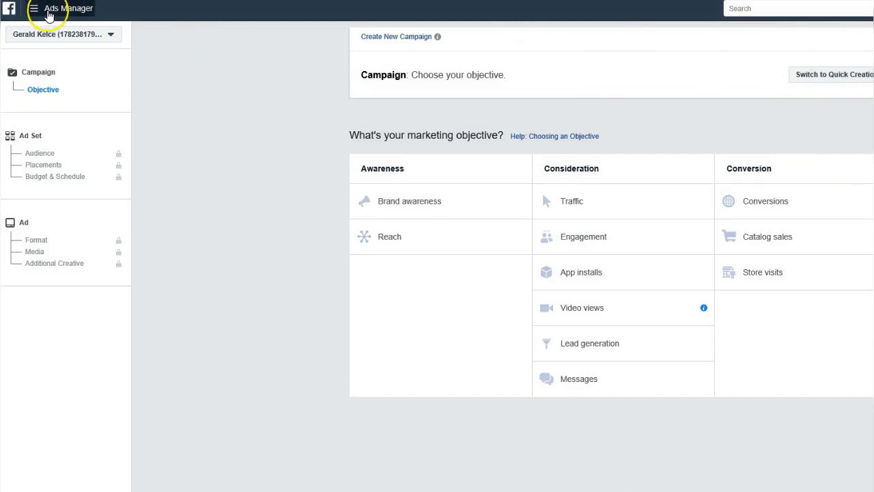
# Step: Open the Ads Manager main navigation menu
pyautogui.click(50, 15)
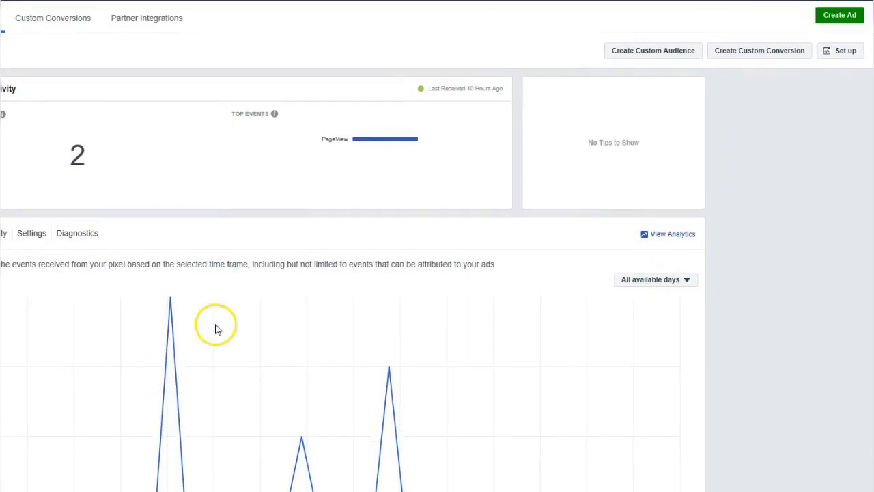
# Step: Choose manual installation for the pixel and copy its full base code
pyautogui.click(845, 53)
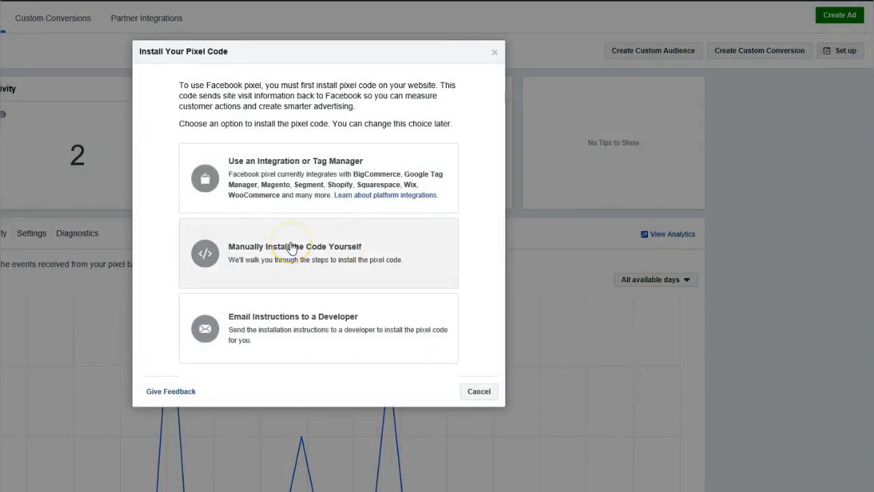
pyautogui.click(290, 248)
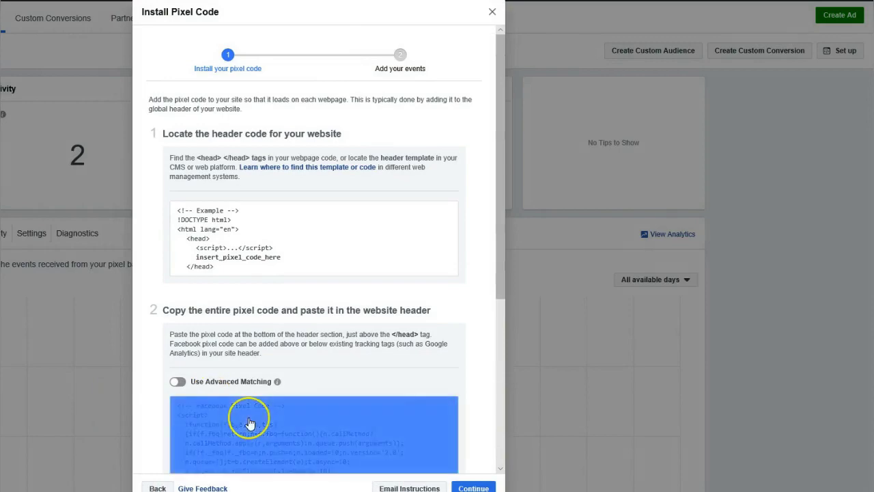
pyautogui.click(250, 423)
pyautogui.moveTo(502, 275); pyautogui.dragTo(528, 405)
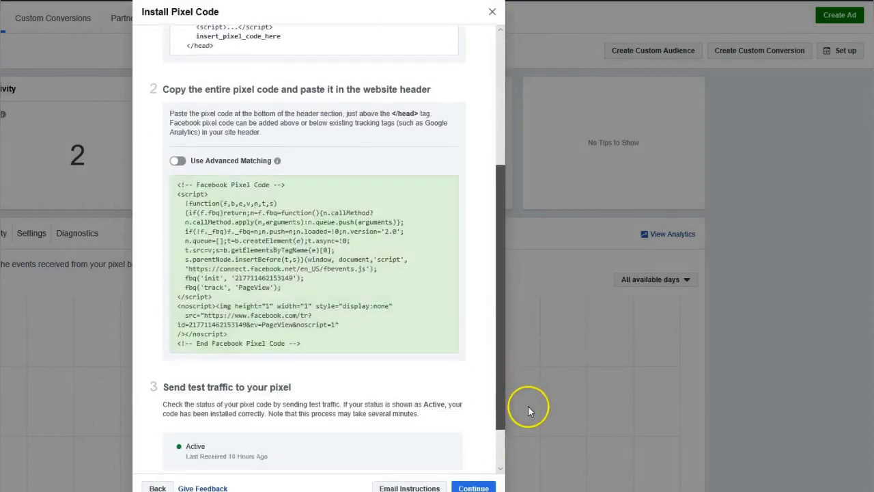
pyautogui.click(319, 258)
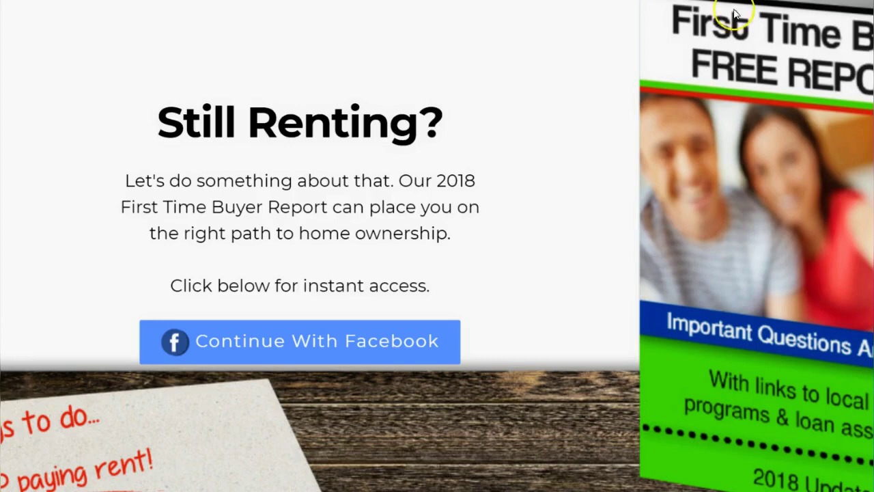
# Step: Return to Post-a-Prop's 'Choose Your Page Design & Edit Here' dashboard
pyautogui.click(435, 326)
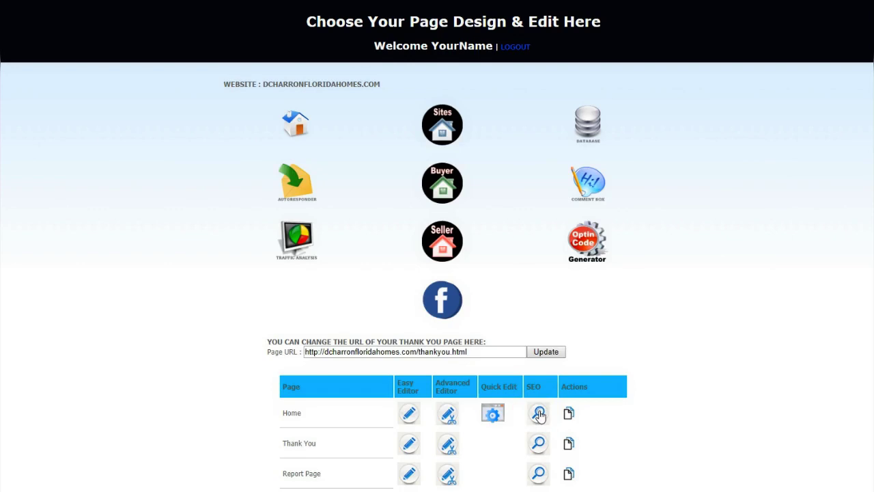
# Step: Paste the pixel code as the Home page's tracking code and save its SEO settings
pyautogui.click(538, 413)
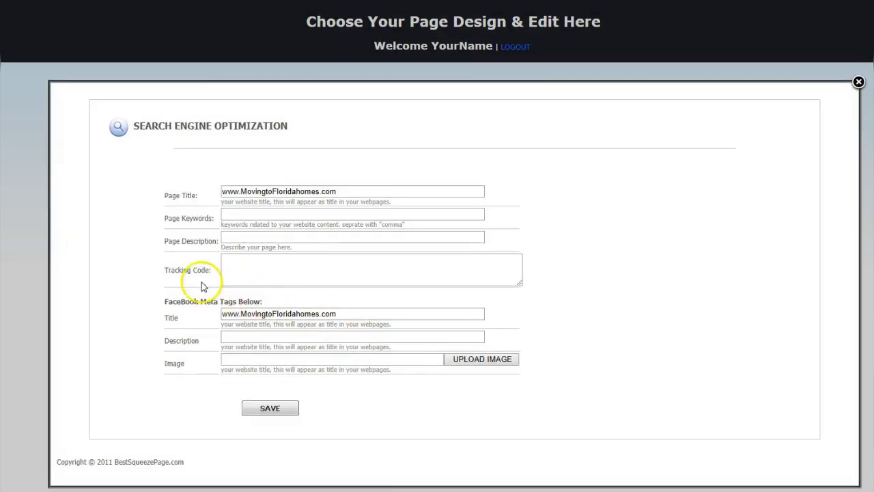
pyautogui.moveTo(111, 273); pyautogui.dragTo(214, 272)
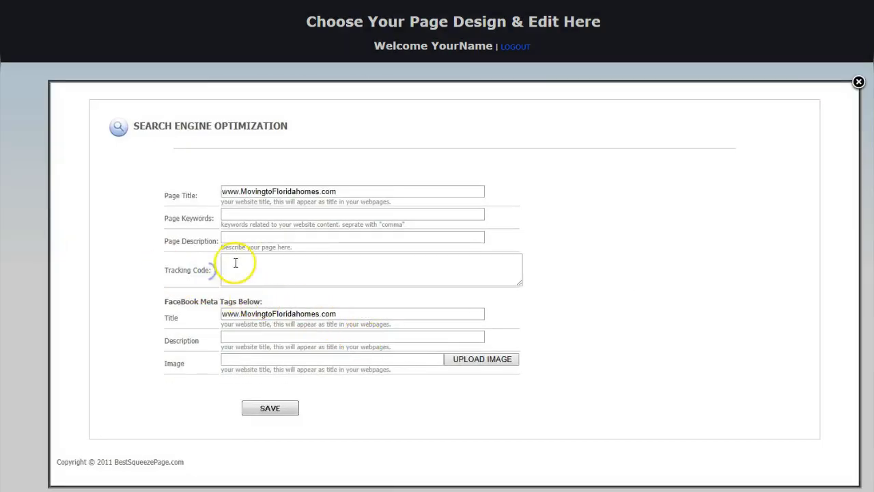
pyautogui.click(236, 263)
pyautogui.rightClick(235, 262)
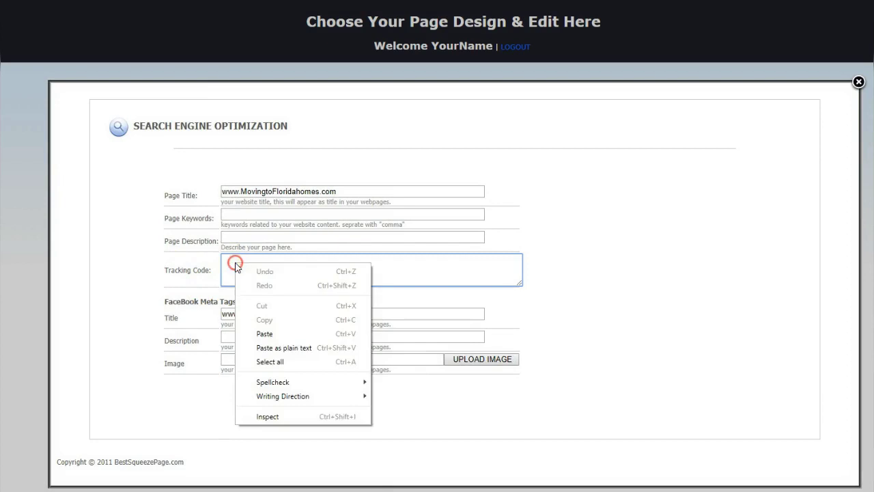
pyautogui.click(281, 333)
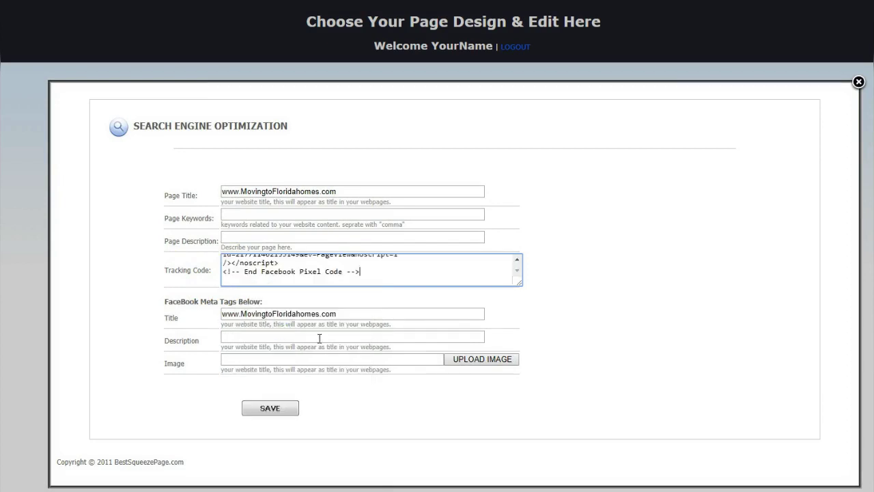
pyautogui.click(276, 411)
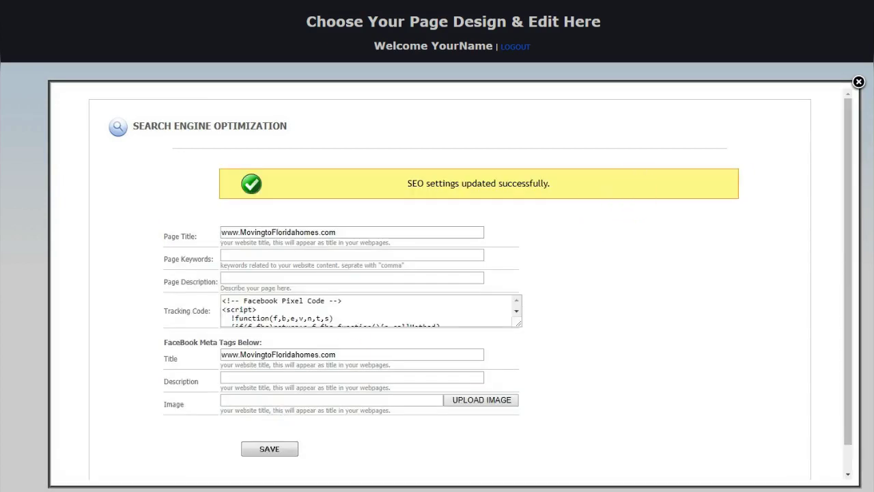
pyautogui.click(858, 83)
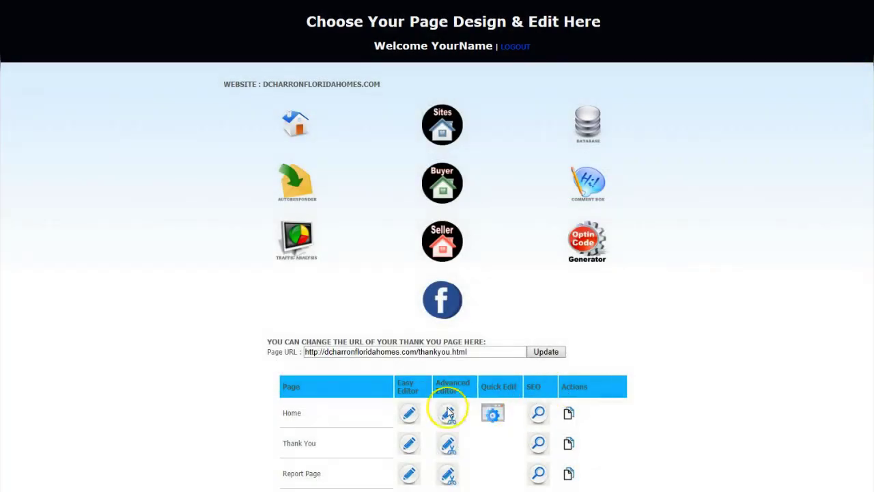
# Step: Paste the pixel code as the Thank You page's tracking code and save
pyautogui.click(539, 445)
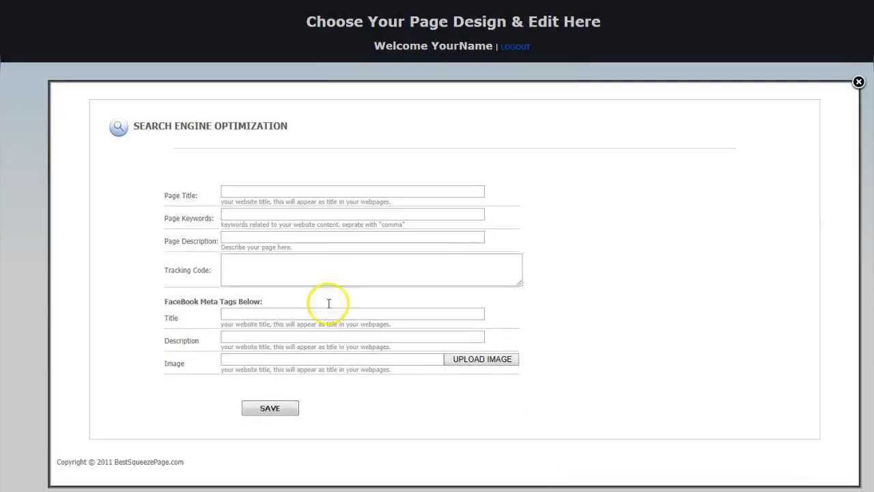
pyautogui.click(250, 269)
pyautogui.rightClick(250, 269)
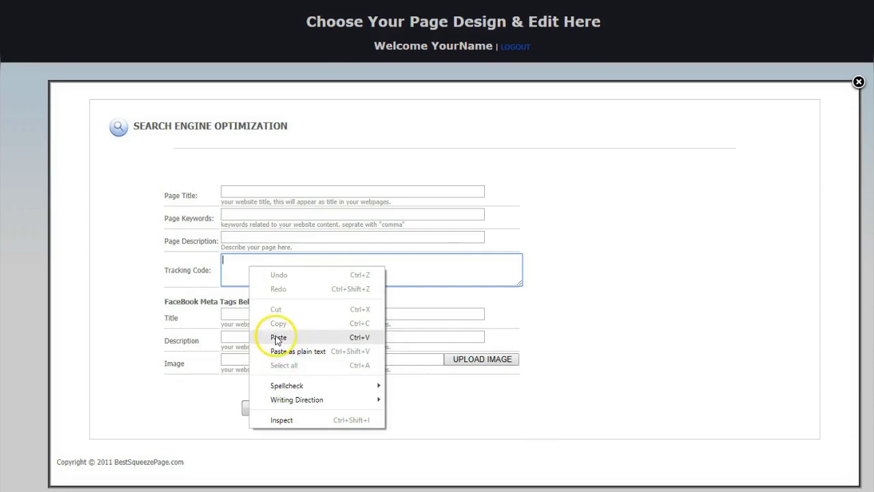
pyautogui.click(276, 337)
pyautogui.click(258, 412)
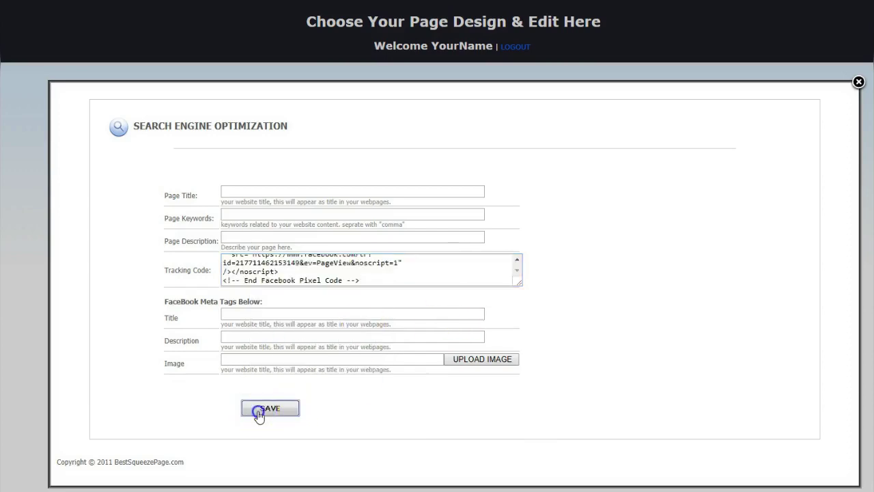
pyautogui.click(859, 80)
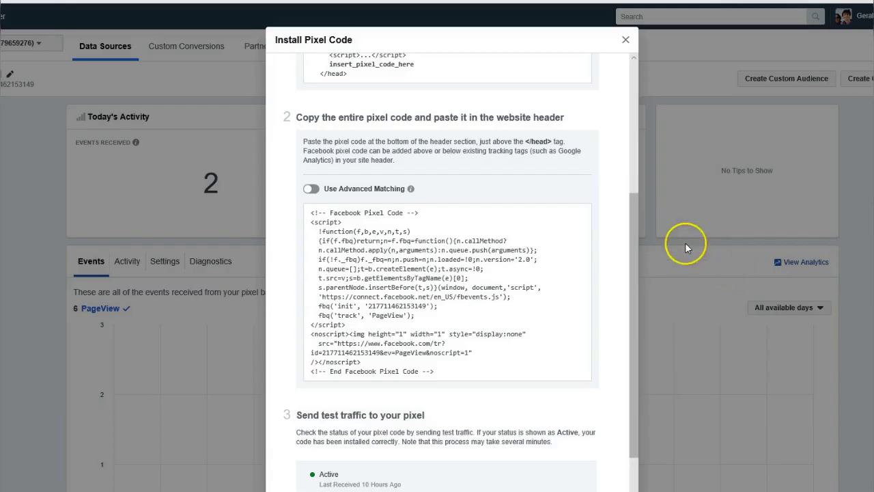
# Step: Scroll through the Install Pixel Code instructions
pyautogui.moveTo(640, 215); pyautogui.dragTo(642, 273)
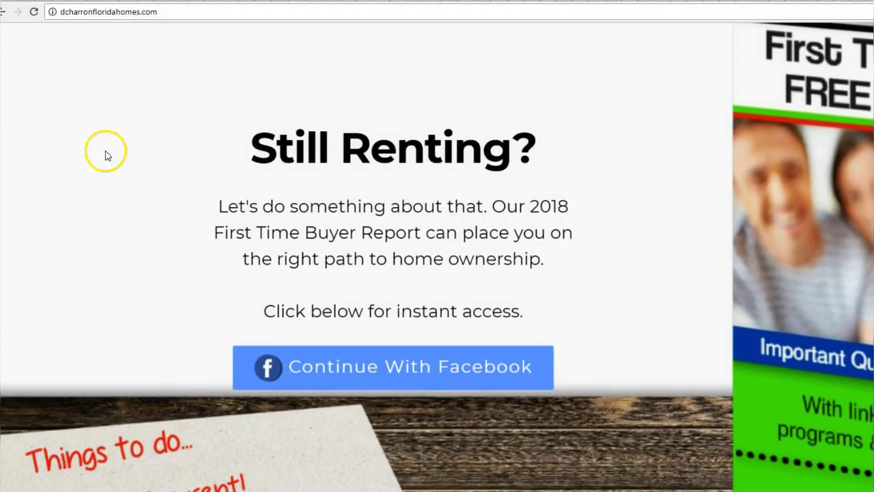
# Step: Copy the dcharronfloridahomes.com landing page URL from the address bar
pyautogui.click(116, 12)
pyautogui.rightClick(117, 13)
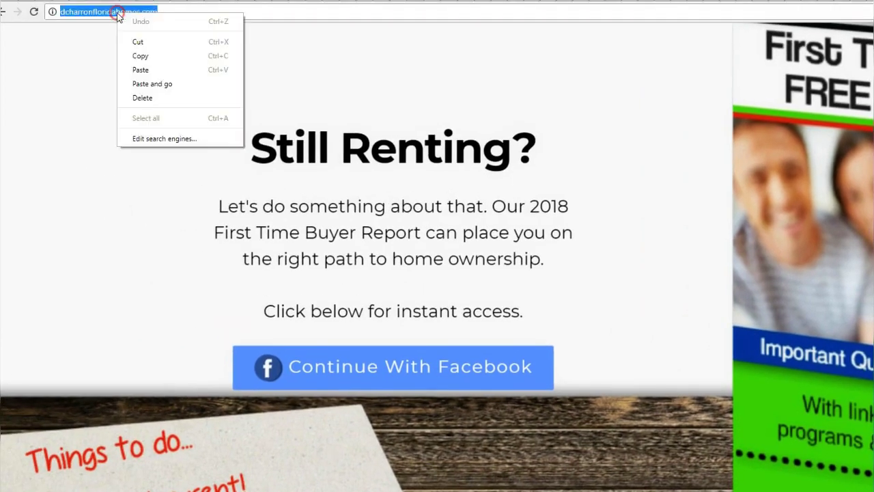
pyautogui.click(144, 59)
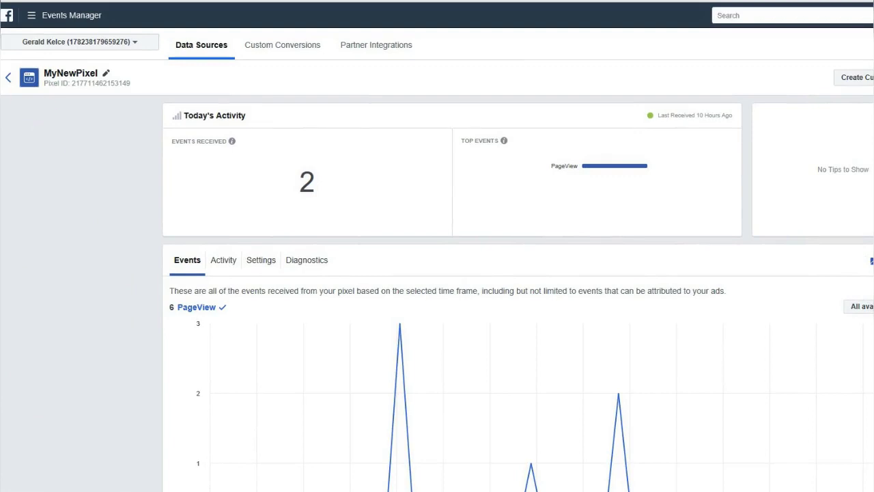
# Step: From Audiences, start a new Custom Audience based on Website Traffic
pyautogui.click(31, 15)
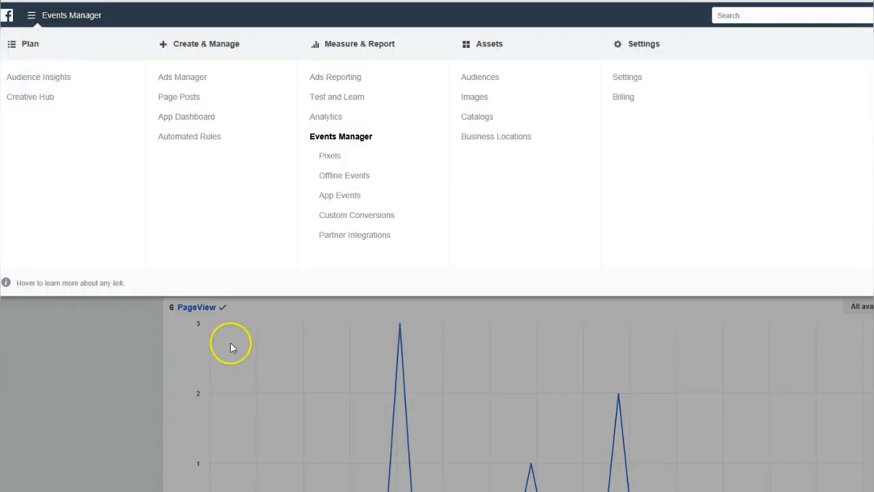
pyautogui.click(483, 79)
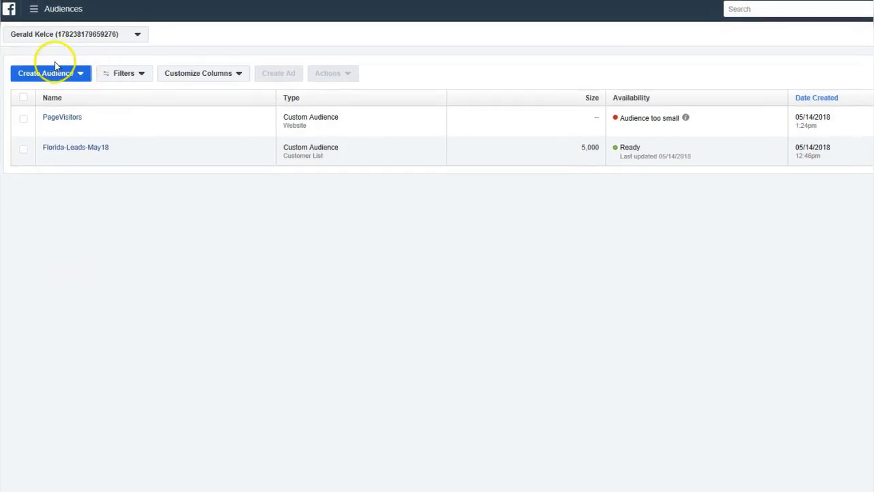
pyautogui.click(51, 75)
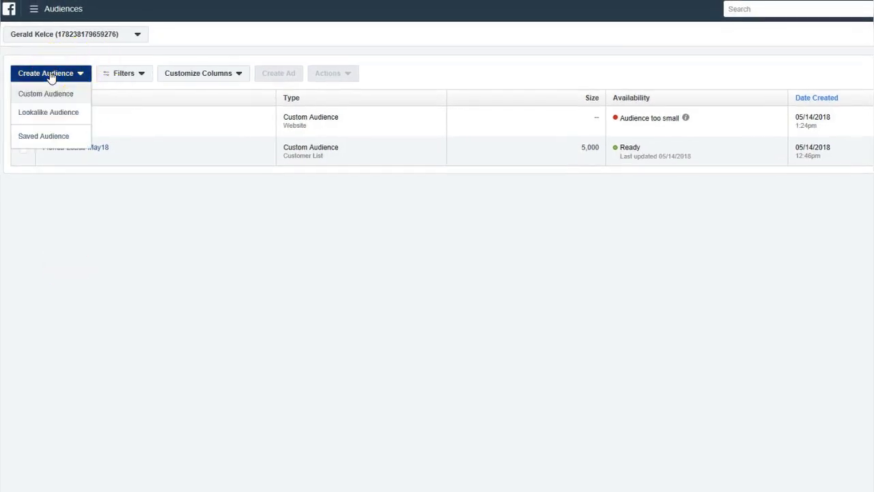
pyautogui.click(49, 94)
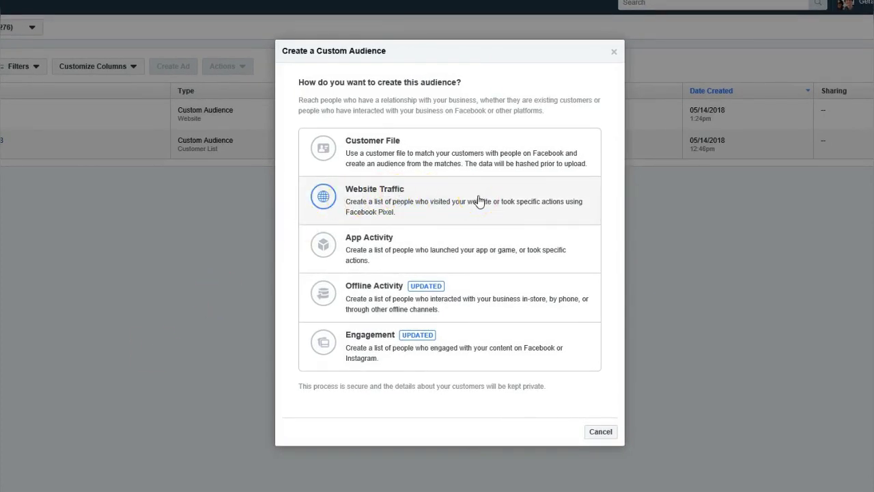
pyautogui.click(479, 200)
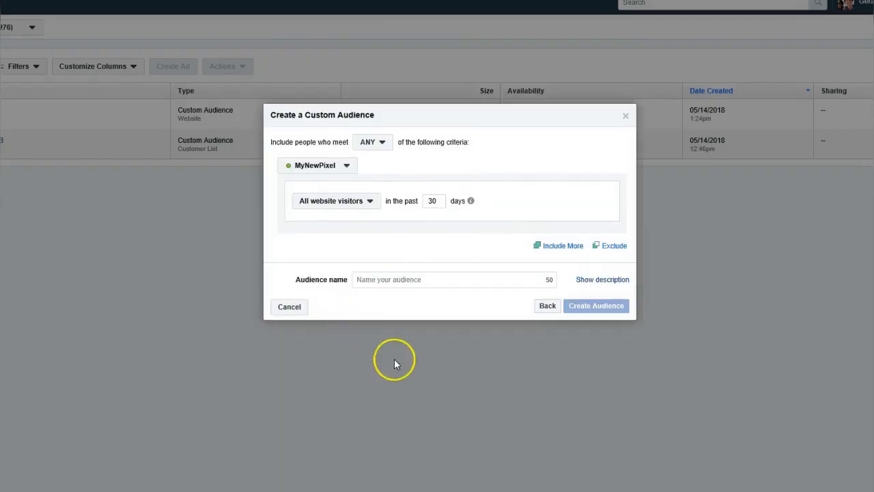
pyautogui.click(301, 173)
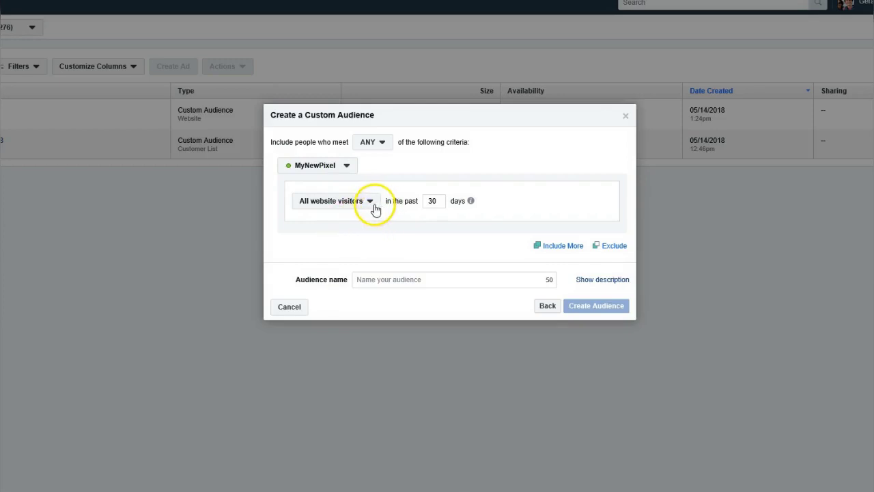
pyautogui.click(370, 201)
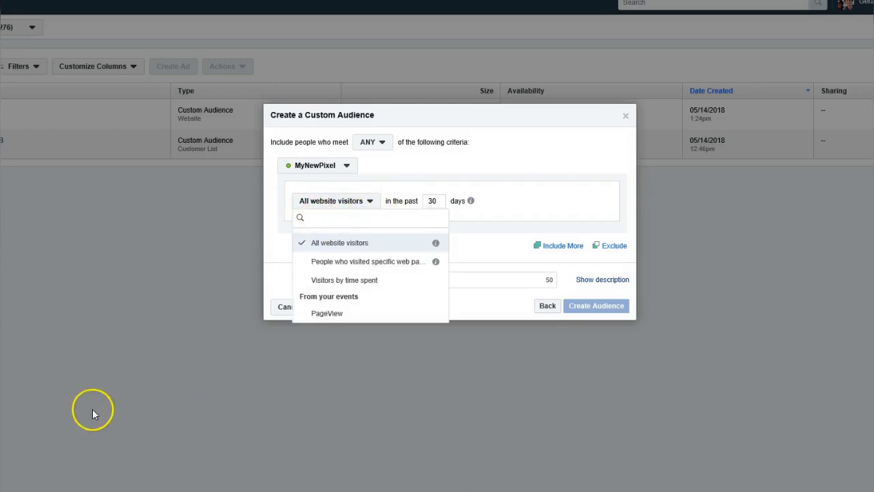
pyautogui.click(186, 301)
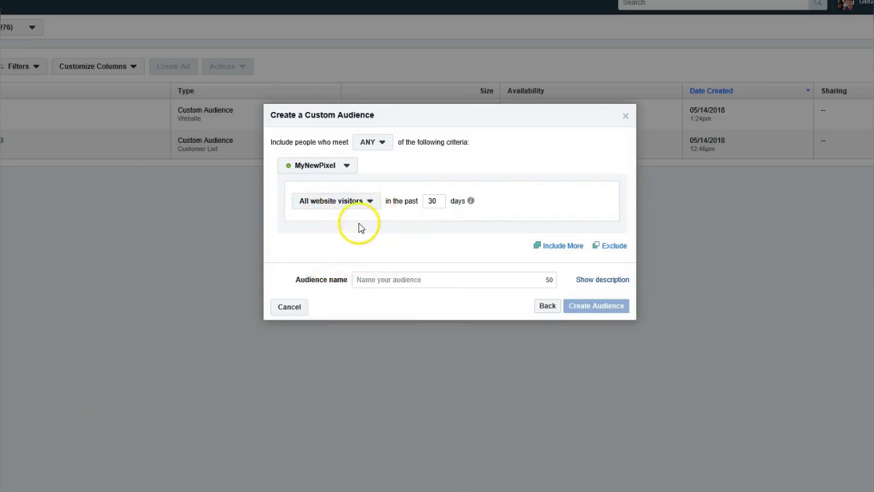
pyautogui.click(372, 205)
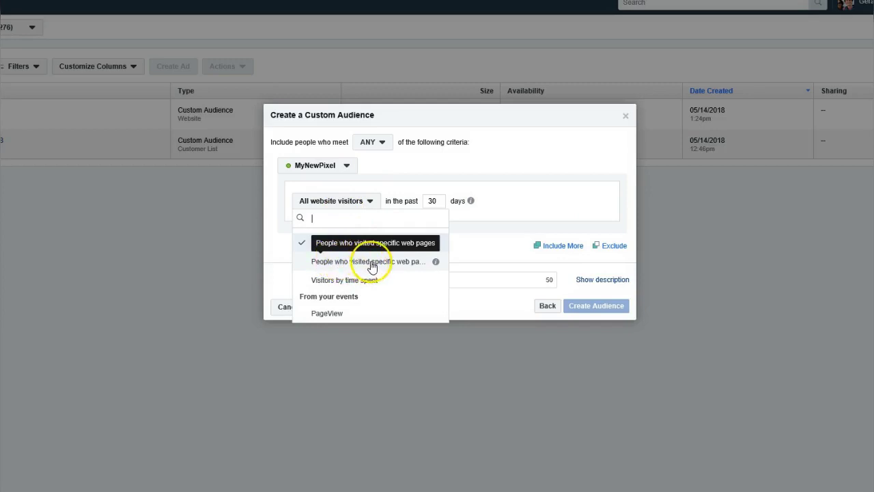
pyautogui.click(393, 266)
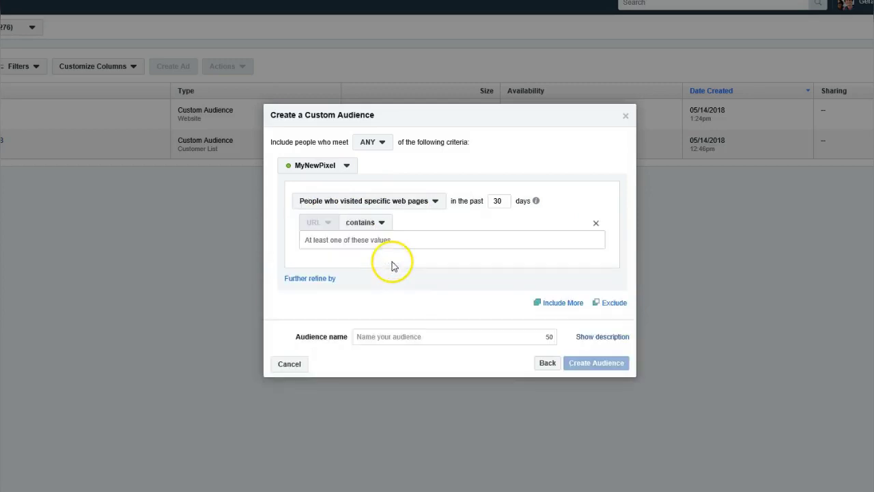
pyautogui.rightClick(327, 240)
pyautogui.click(345, 290)
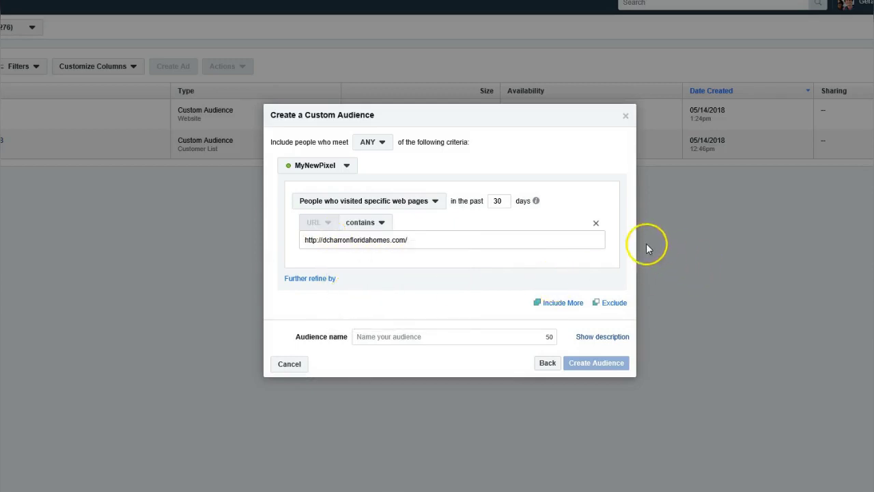
pyautogui.press('Return')
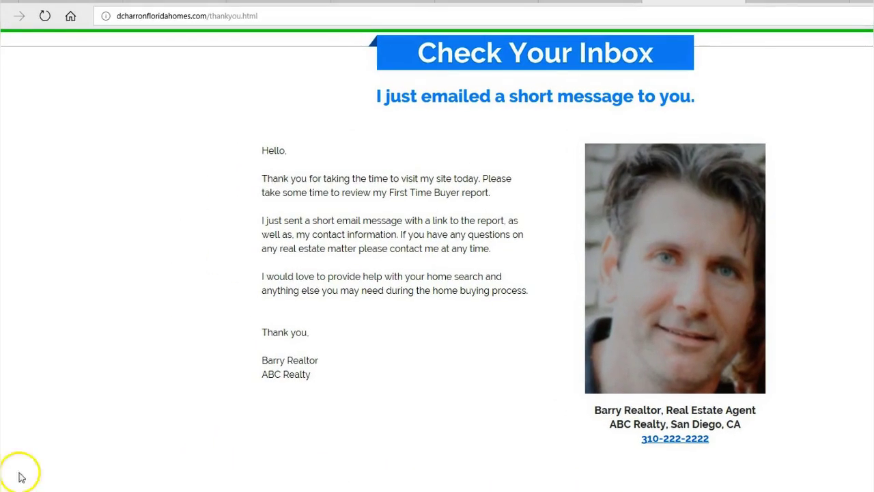
pyautogui.click(202, 16)
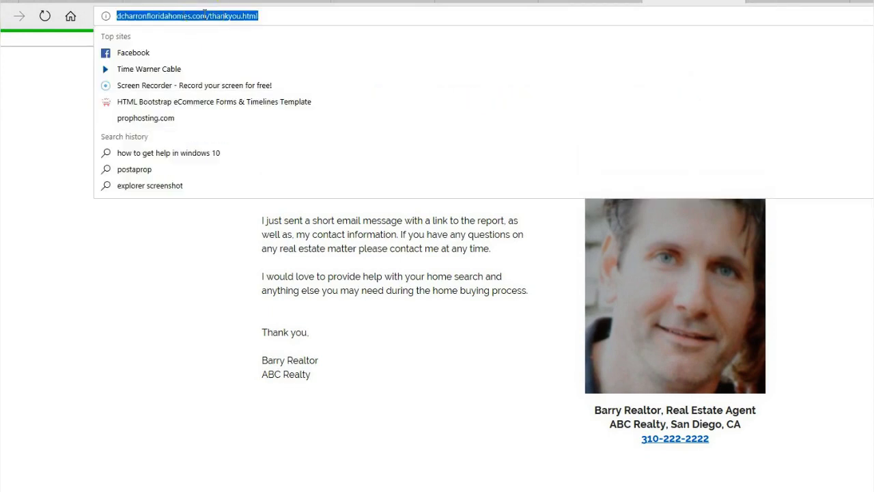
pyautogui.rightClick(204, 18)
pyautogui.click(203, 46)
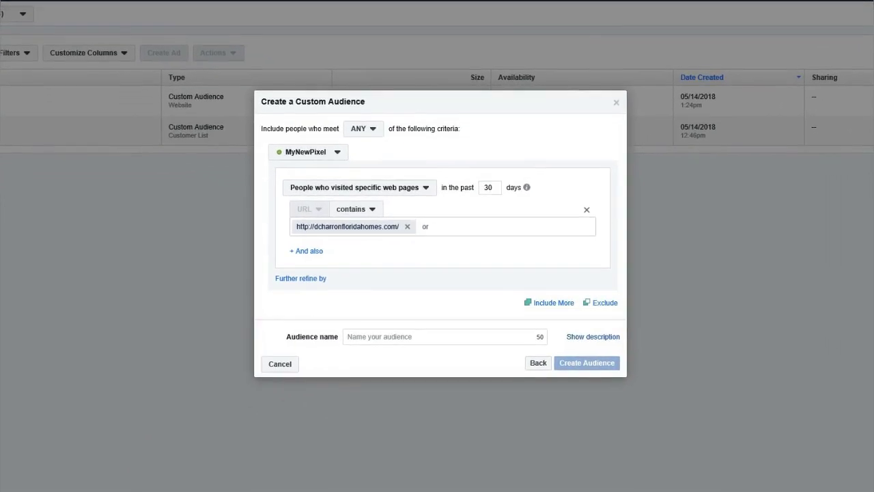
pyautogui.click(604, 303)
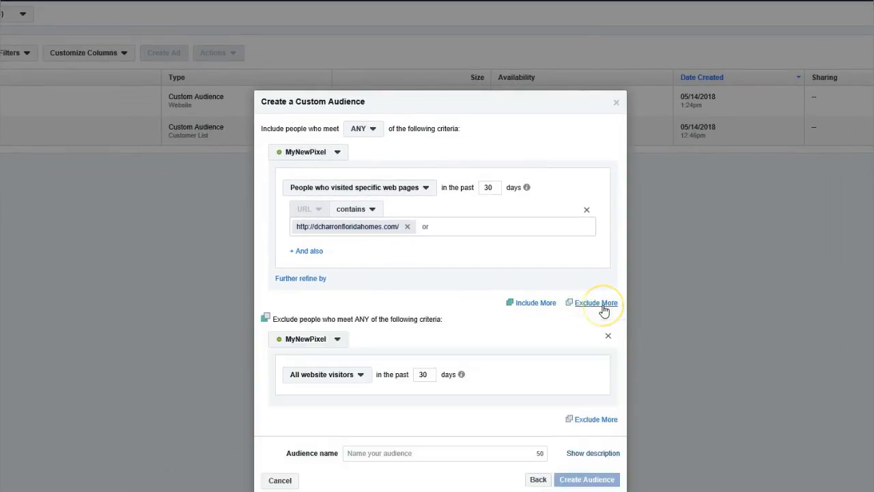
pyautogui.click(359, 379)
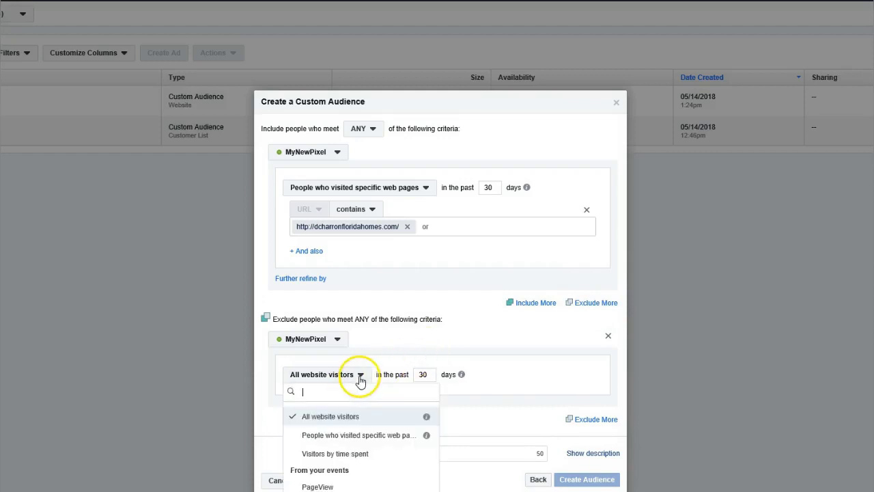
pyautogui.click(367, 438)
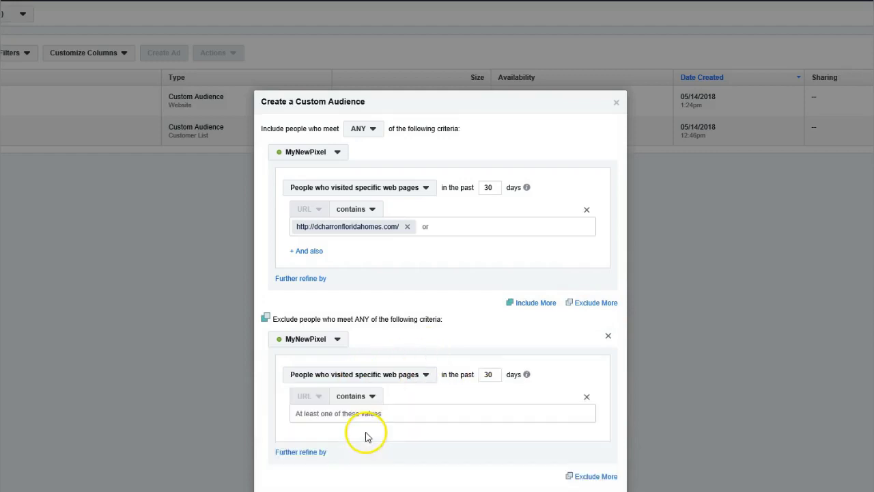
pyautogui.rightClick(317, 413)
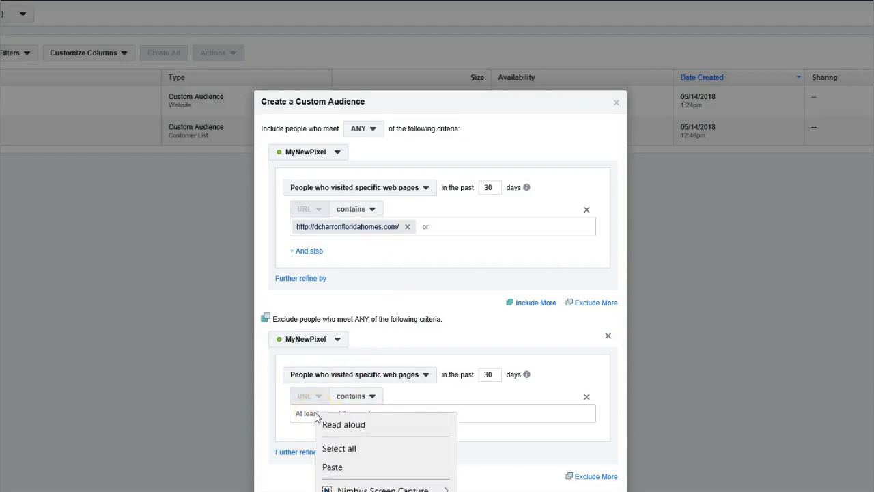
pyautogui.click(346, 471)
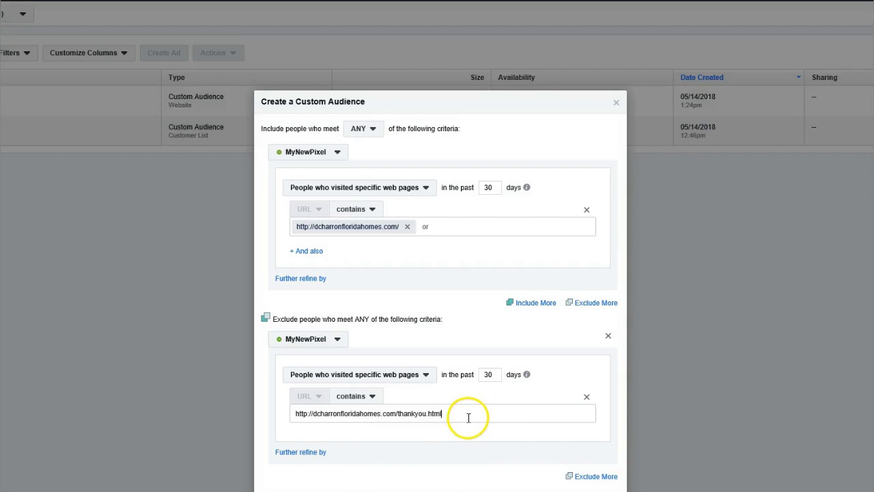
pyautogui.click(506, 442)
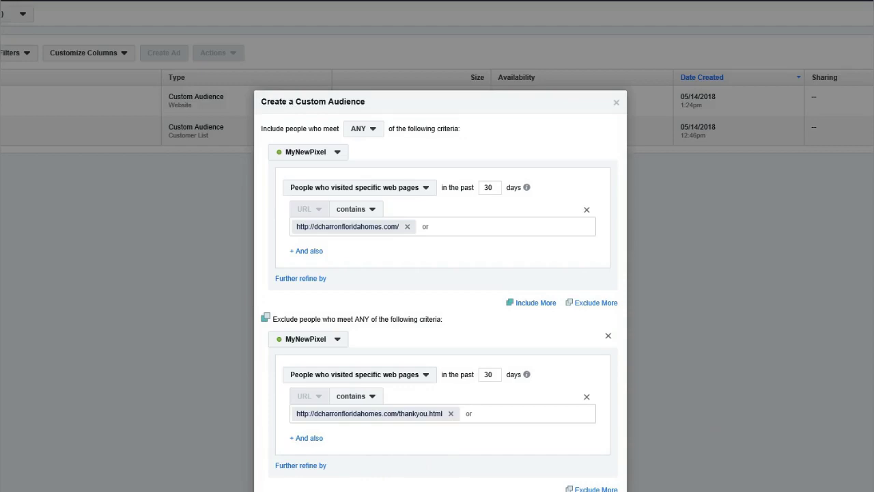
pyautogui.scroll(-3, 440, 287)
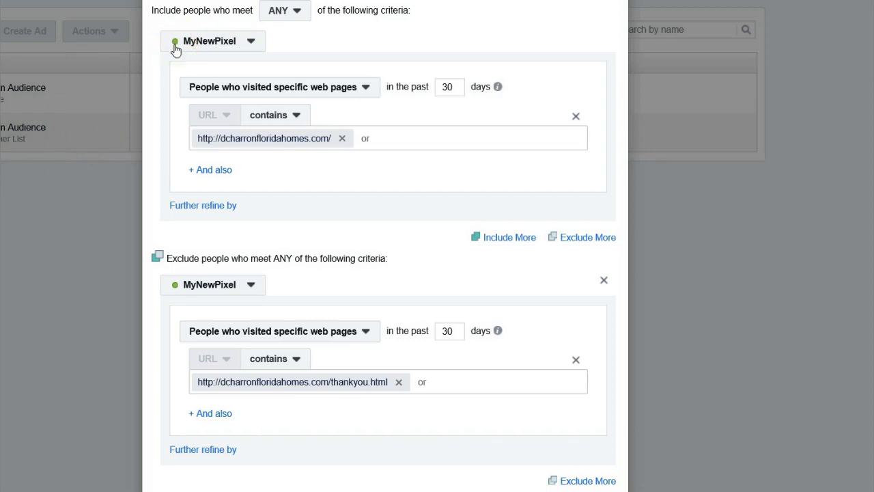
pyautogui.click(370, 94)
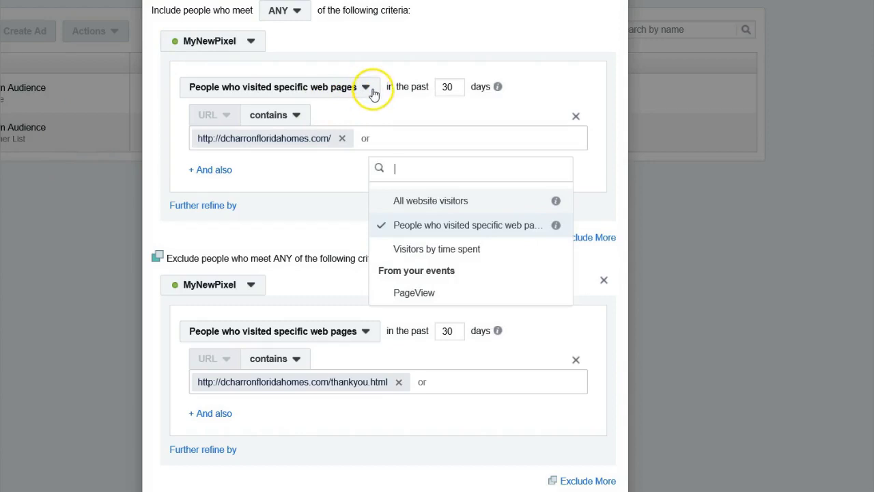
pyautogui.click(373, 94)
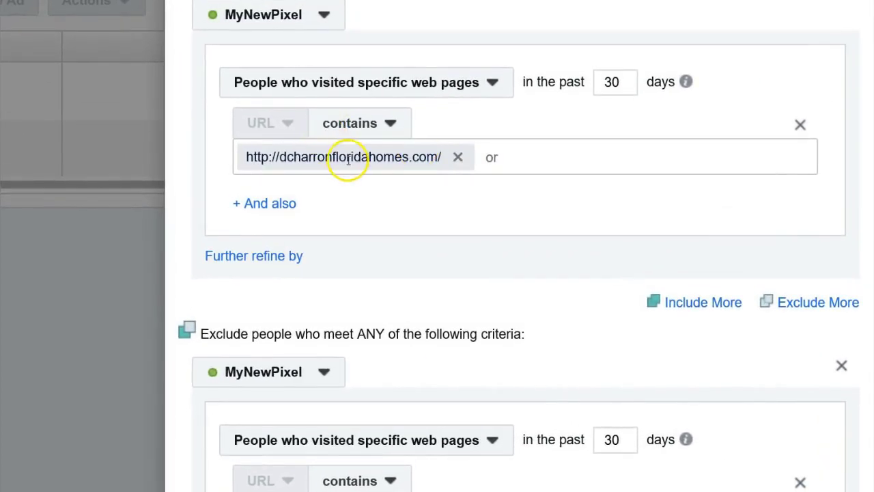
pyautogui.scroll(-4, 453, 226)
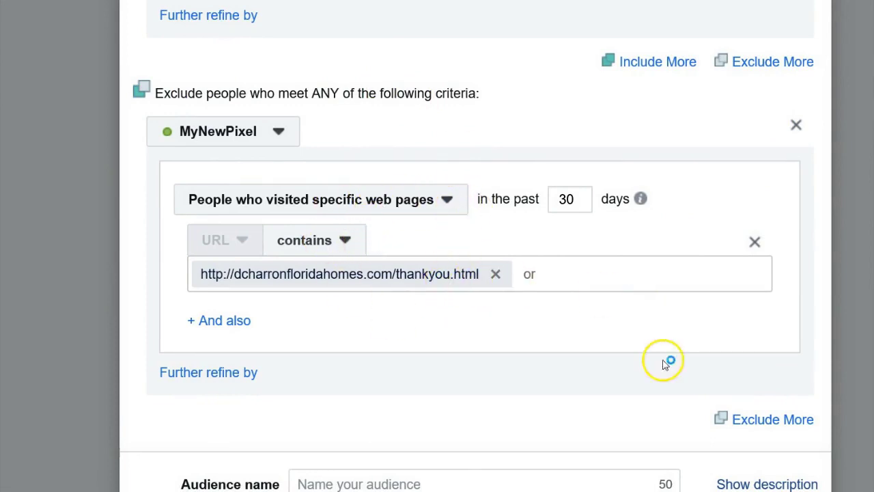
pyautogui.scroll(3, 843, 342)
pyautogui.scroll(-2, 843, 342)
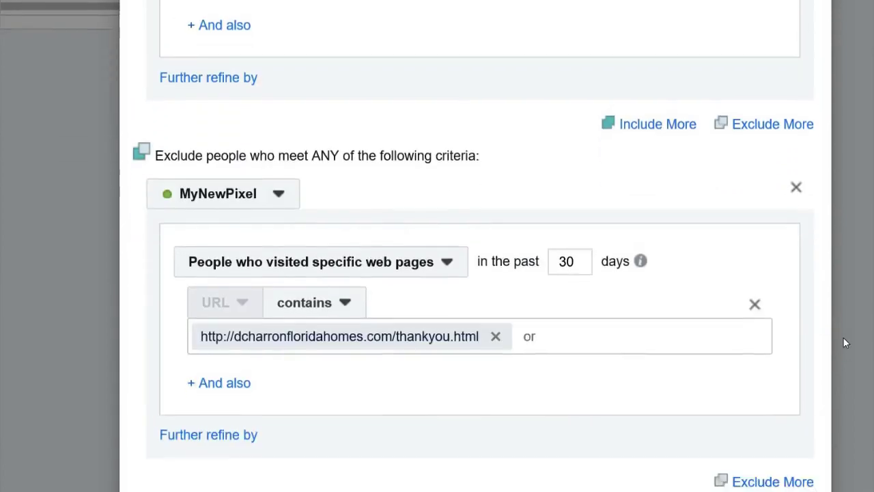
pyautogui.scroll(4, 844, 342)
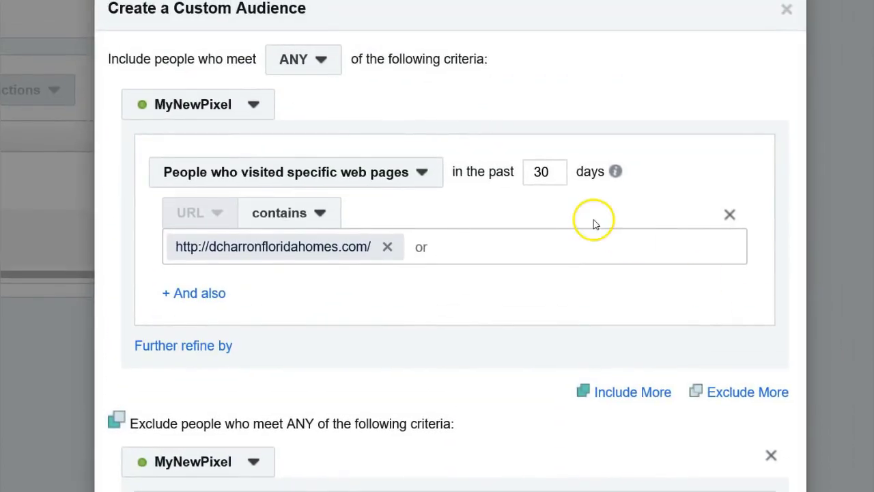
# Step: Change the landing-page inclusion rule's visit window from 30 to 180 days
pyautogui.doubleClick(543, 172)
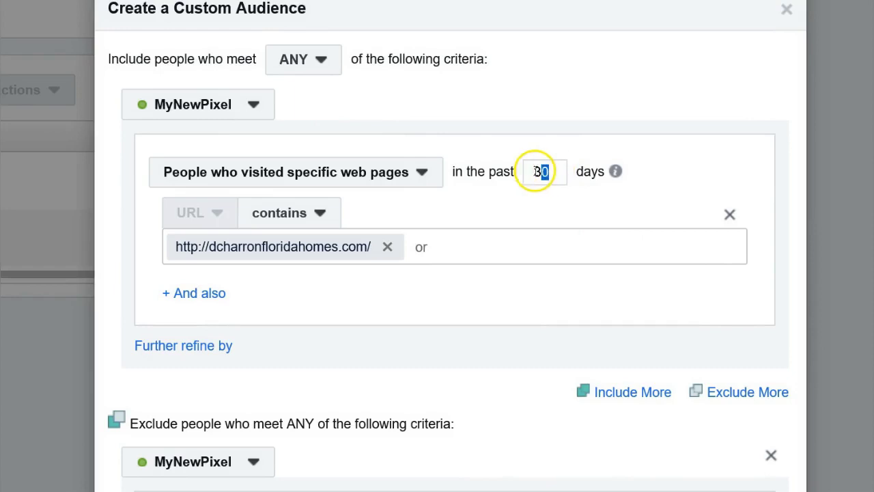
pyautogui.click(617, 175)
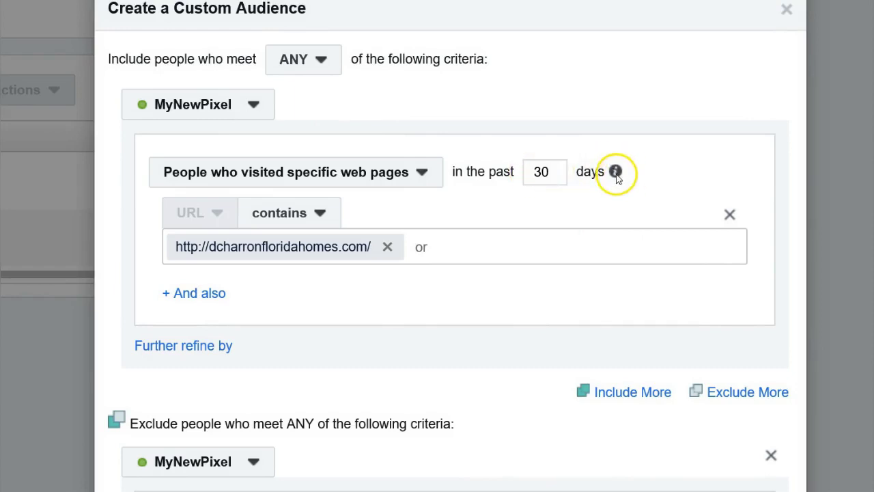
pyautogui.click(540, 171)
pyautogui.write('1')
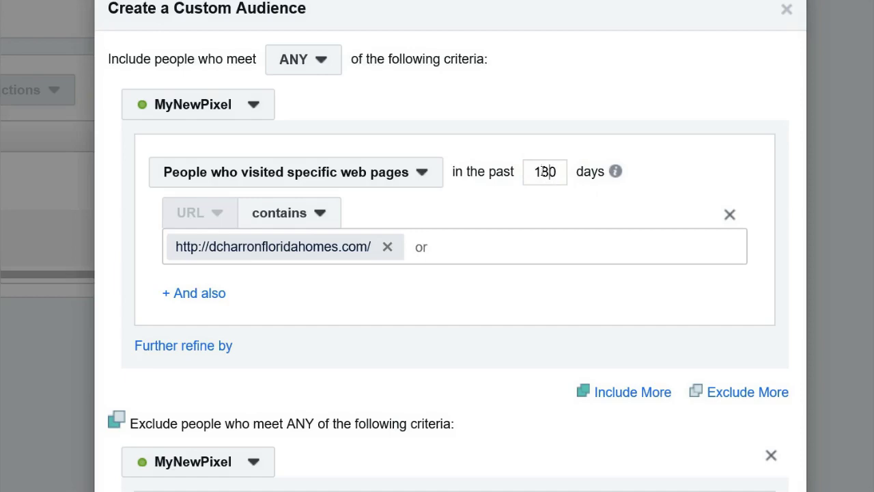
pyautogui.click(763, 149)
# Step: Change the thankyou.html exclusion rule's visit window to 180 days
pyautogui.scroll(-3, 763, 150)
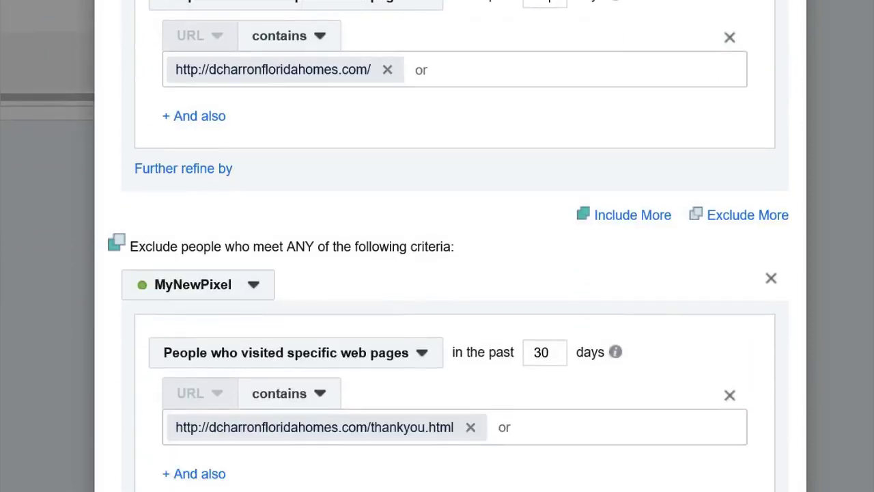
pyautogui.scroll(-2, 722, 296)
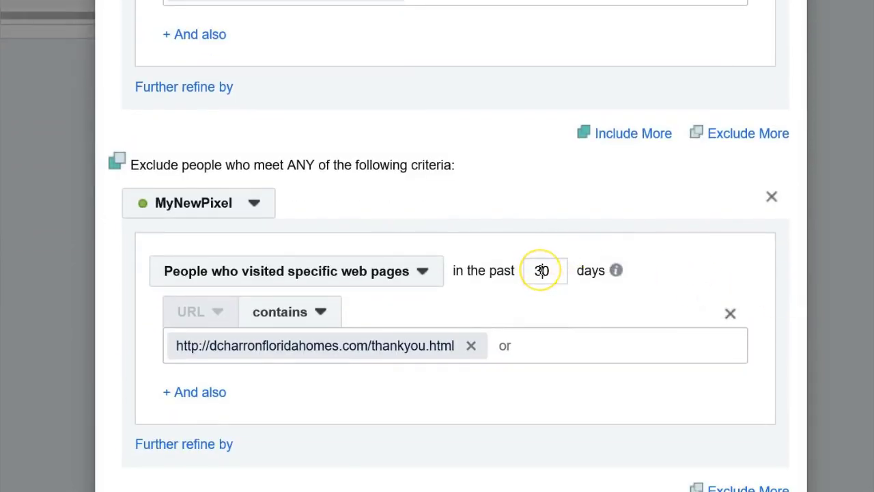
pyautogui.press('BackSpace')
pyautogui.write('18')
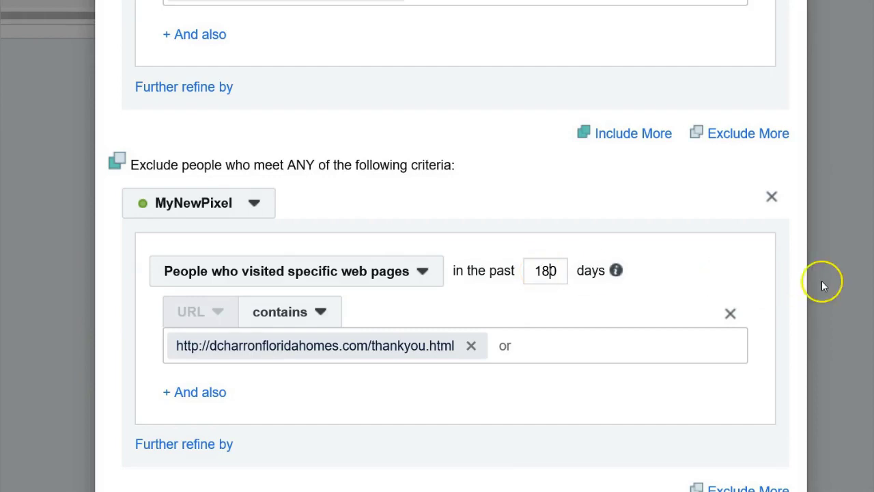
pyautogui.click(823, 285)
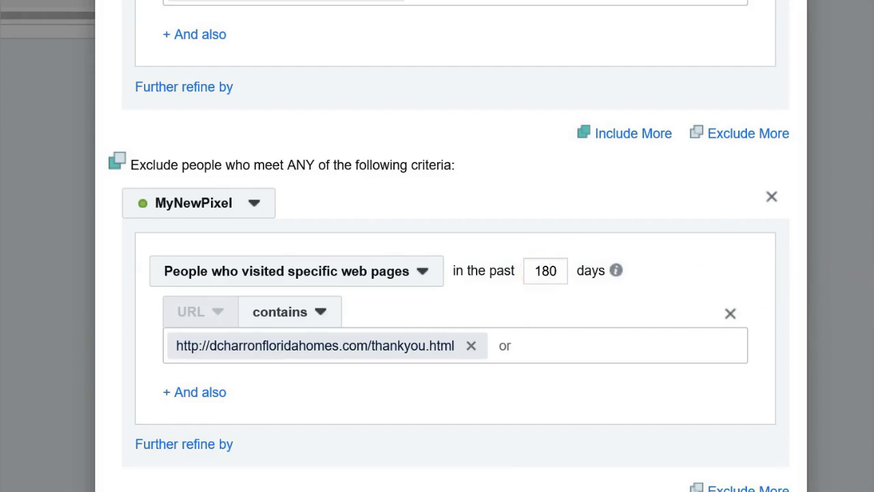
pyautogui.scroll(-4, 451, 245)
pyautogui.scroll(7, 451, 246)
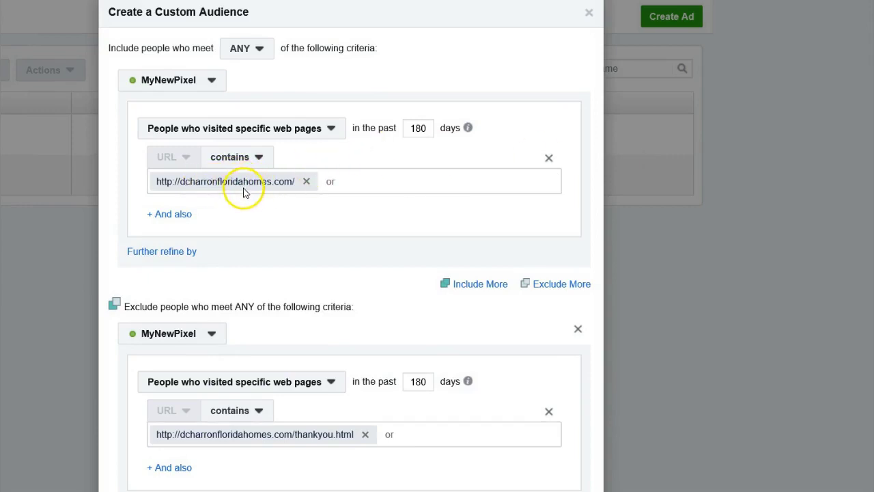
pyautogui.scroll(-1, 250, 209)
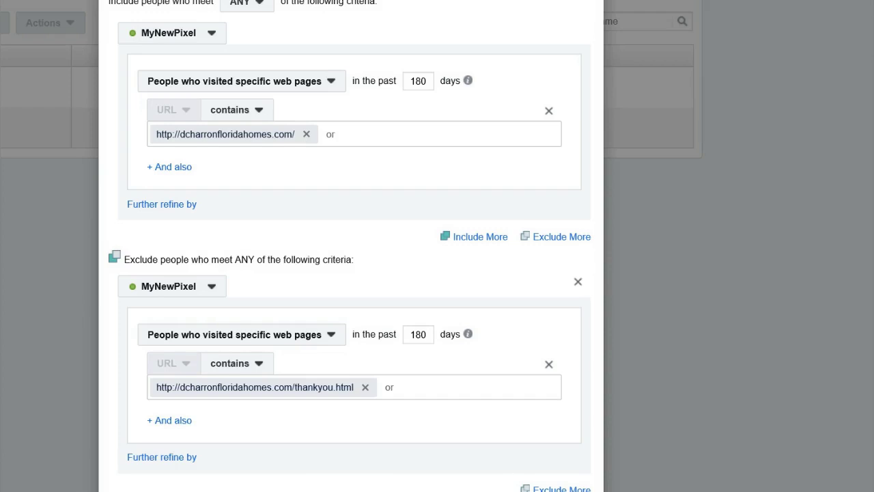
pyautogui.scroll(2, 350, 273)
# Step: Enter 'FirstTimeBuyerPage' in the Audience name field
pyautogui.scroll(-6, 349, 273)
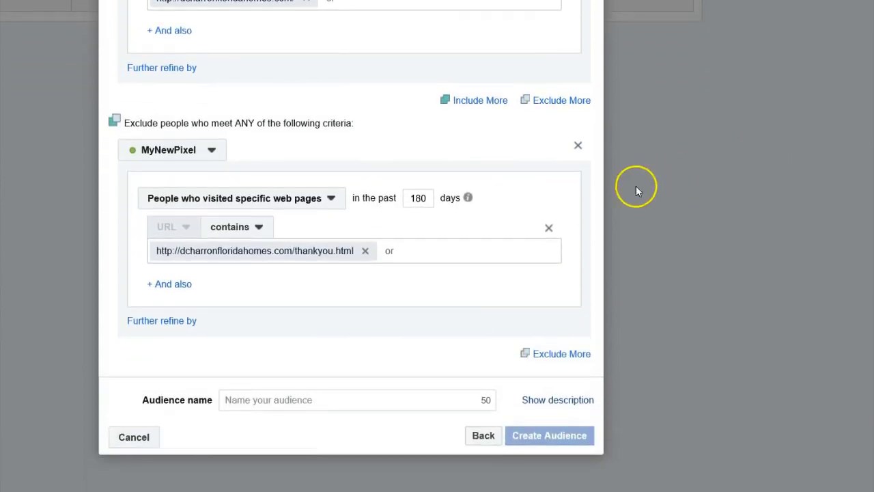
pyautogui.scroll(5, 517, 308)
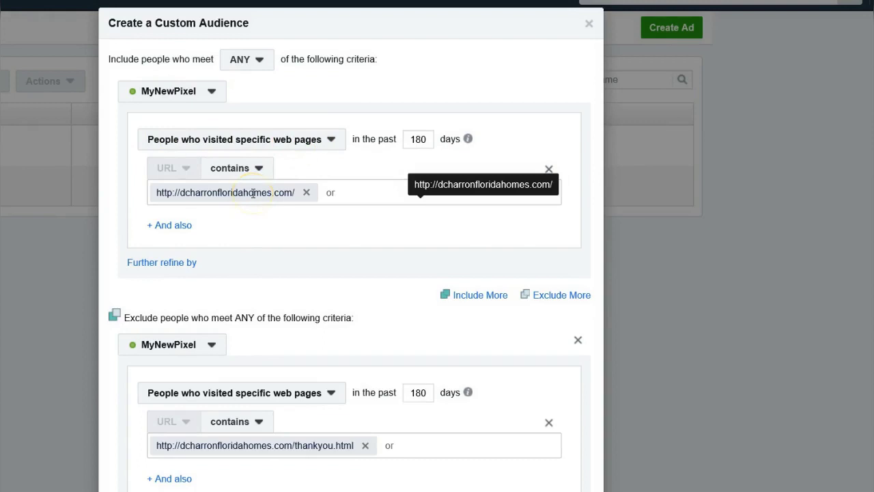
pyautogui.scroll(-3, 252, 193)
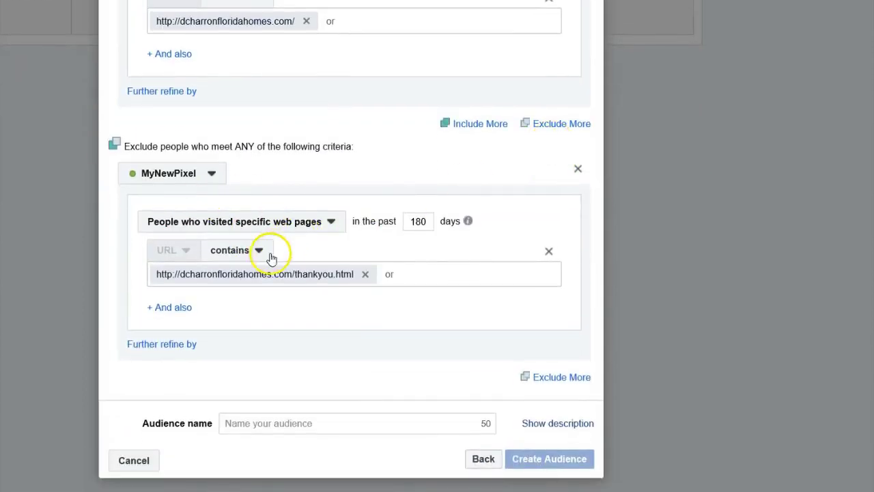
pyautogui.click(250, 422)
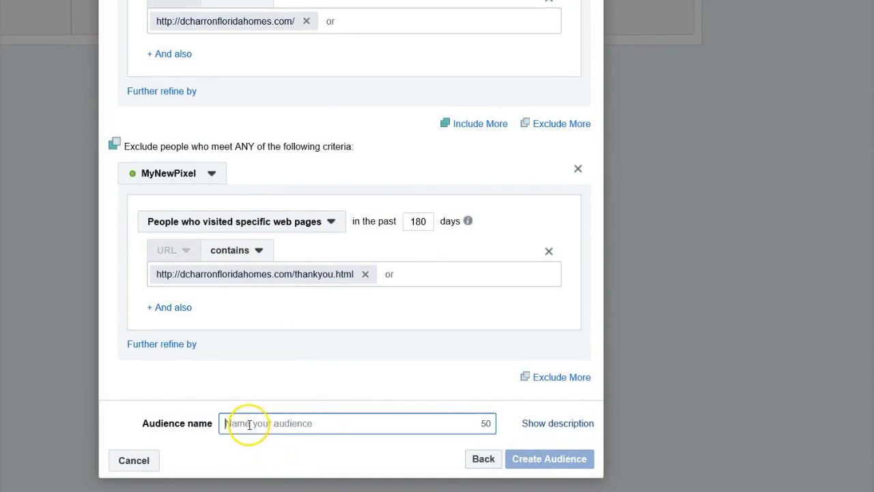
pyautogui.write('First')
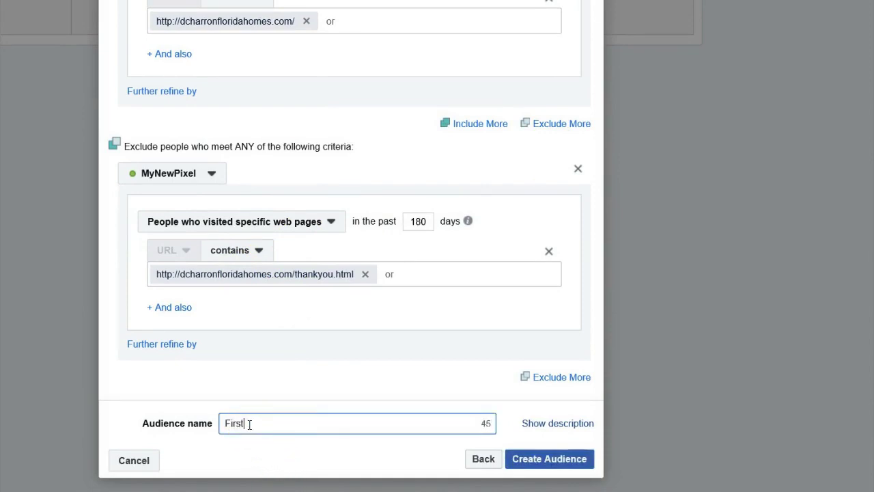
pyautogui.write('TimeBuyerPage')
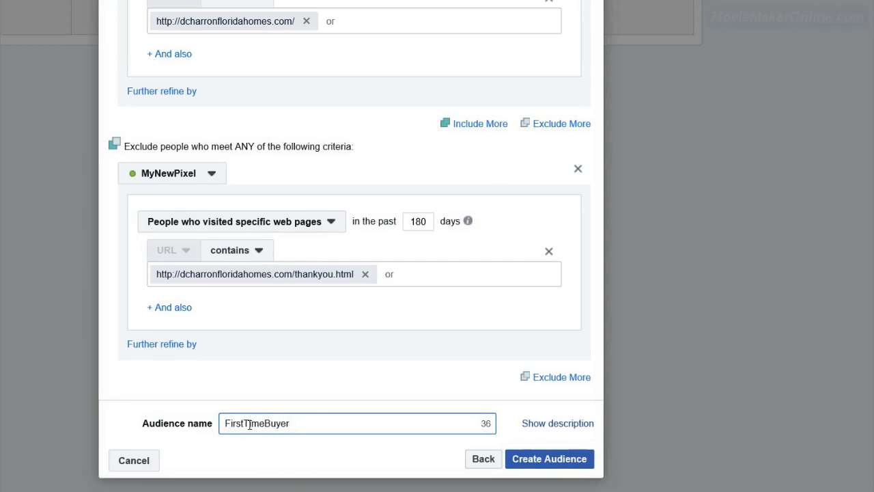